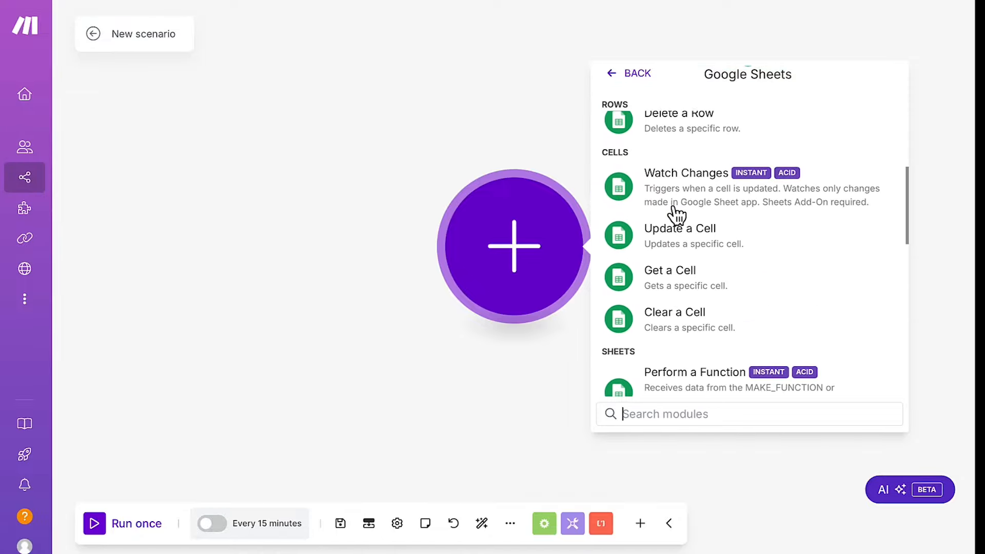
# - Add the Google Sheets Watch New Rows module as the scenario's trigger
pyautogui.scroll(1, 676, 215)
pyautogui.scroll(-1, 676, 214)
pyautogui.scroll(8, 676, 214)
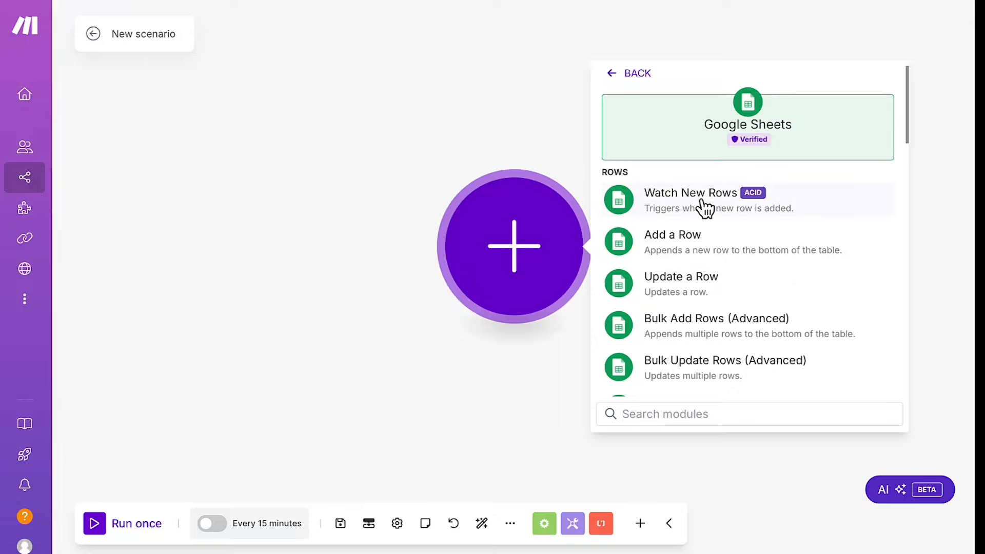
pyautogui.scroll(-8, 703, 209)
pyautogui.scroll(8, 704, 208)
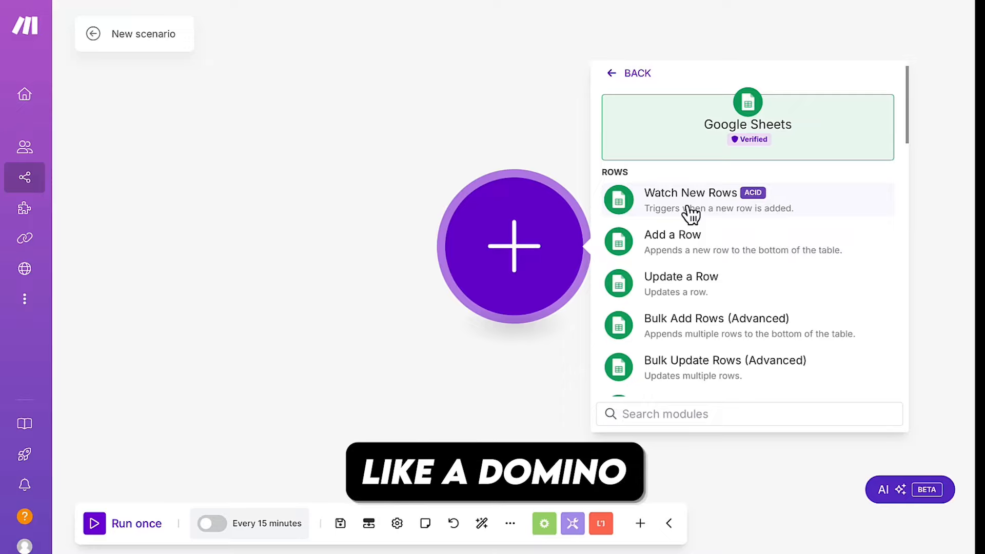
pyautogui.click(691, 214)
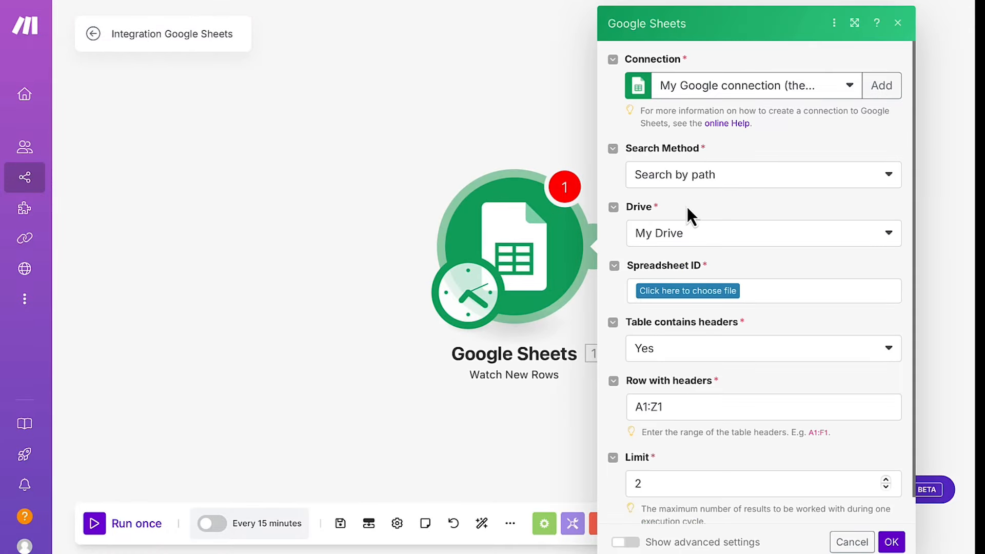
pyautogui.click(882, 92)
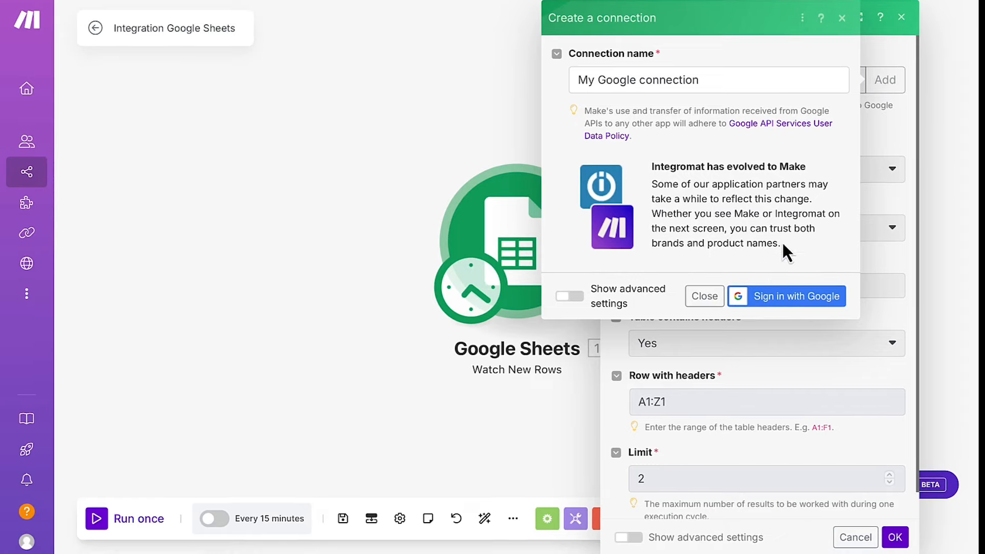
pyautogui.click(843, 19)
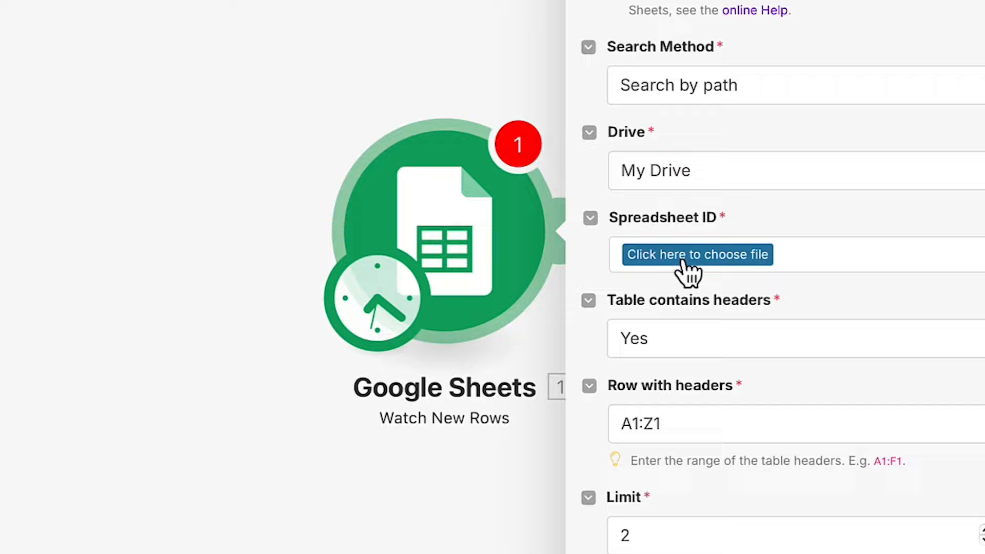
pyautogui.click(685, 262)
pyautogui.write('gene')
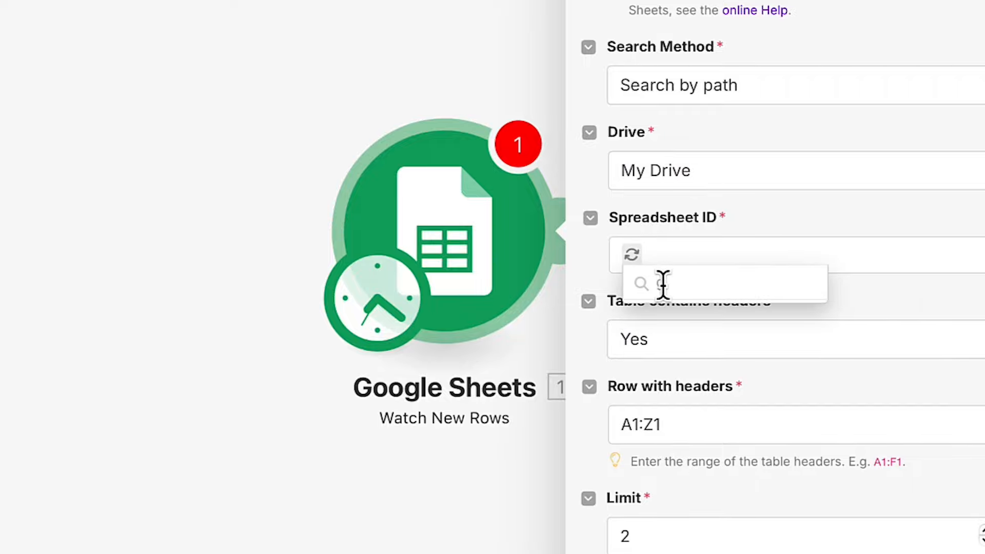
pyautogui.click(855, 201)
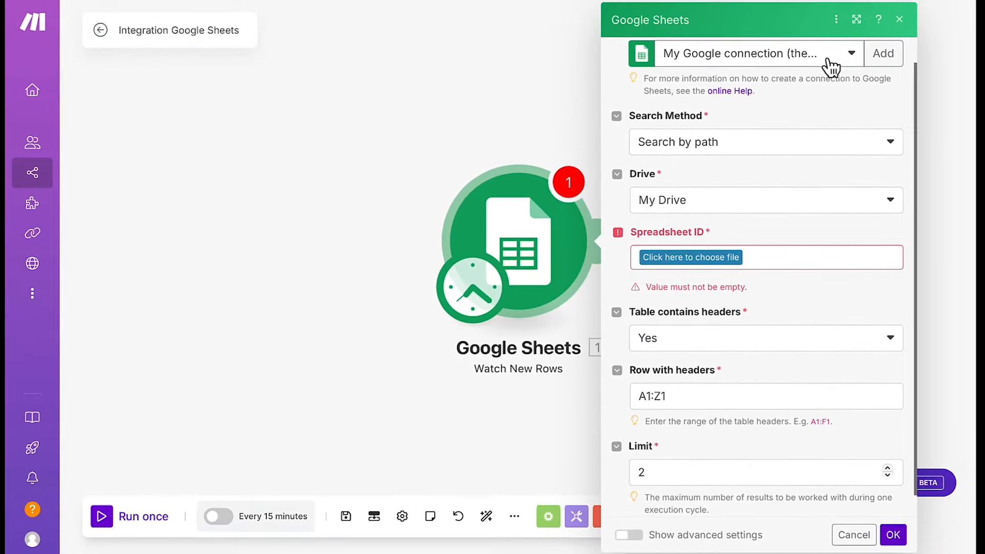
# - Switch the trigger to the other saved Google connection and choose Sheet1 of the Generate leads spreadsheet
pyautogui.click(856, 16)
pyautogui.click(828, 73)
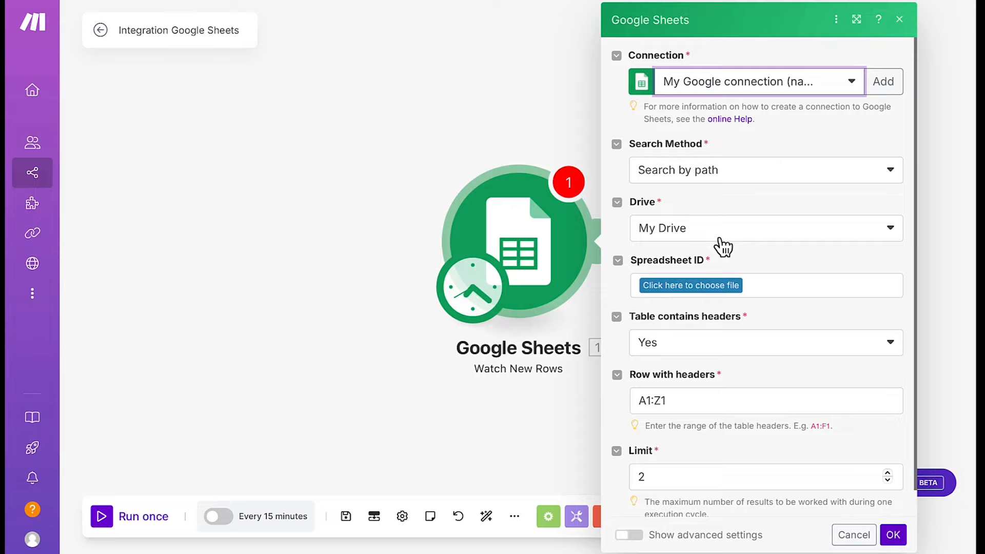
pyautogui.click(718, 285)
pyautogui.write('gen')
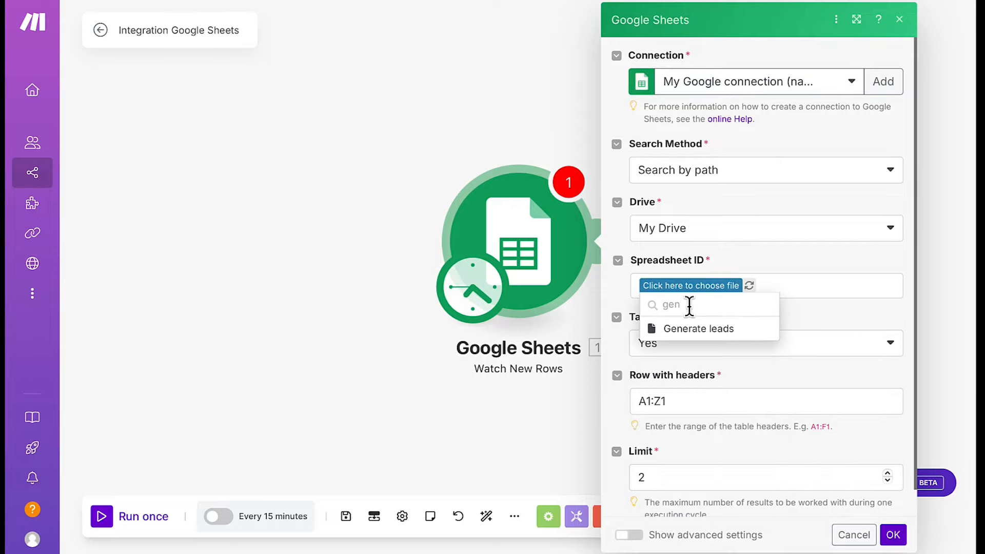
pyautogui.click(688, 329)
pyautogui.click(728, 262)
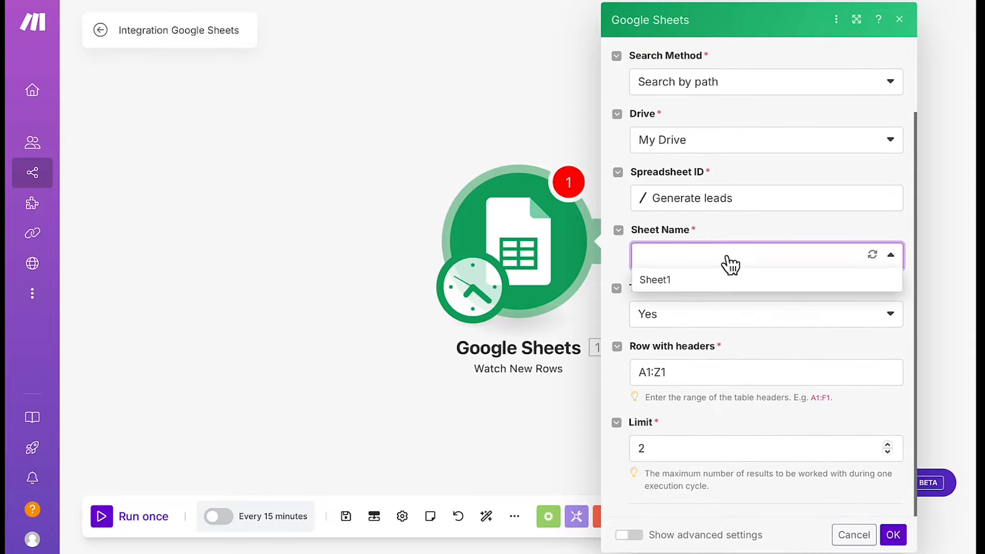
pyautogui.click(726, 281)
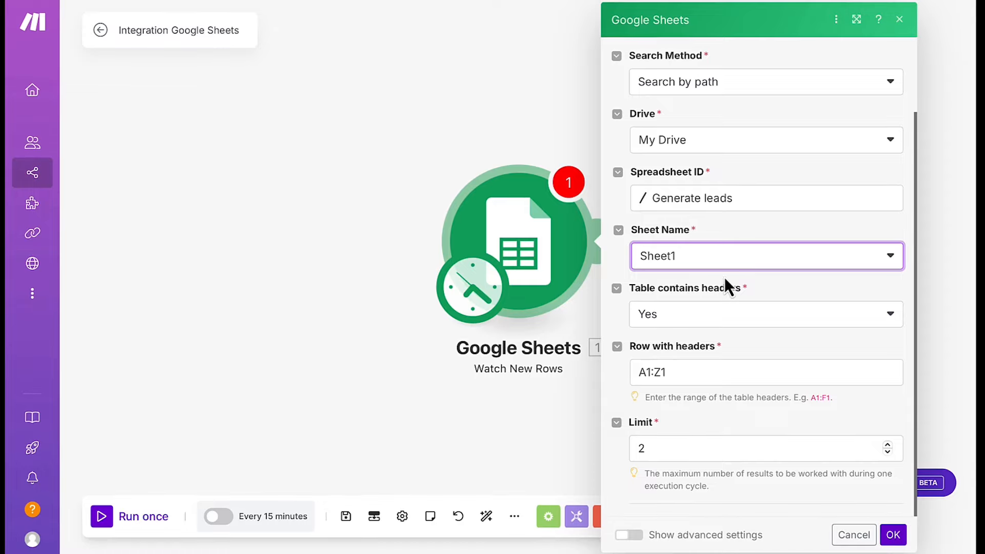
# - Set the Watch New Rows limit to 1 and have the trigger start from all rows
pyautogui.click(710, 440)
pyautogui.doubleClick(711, 439)
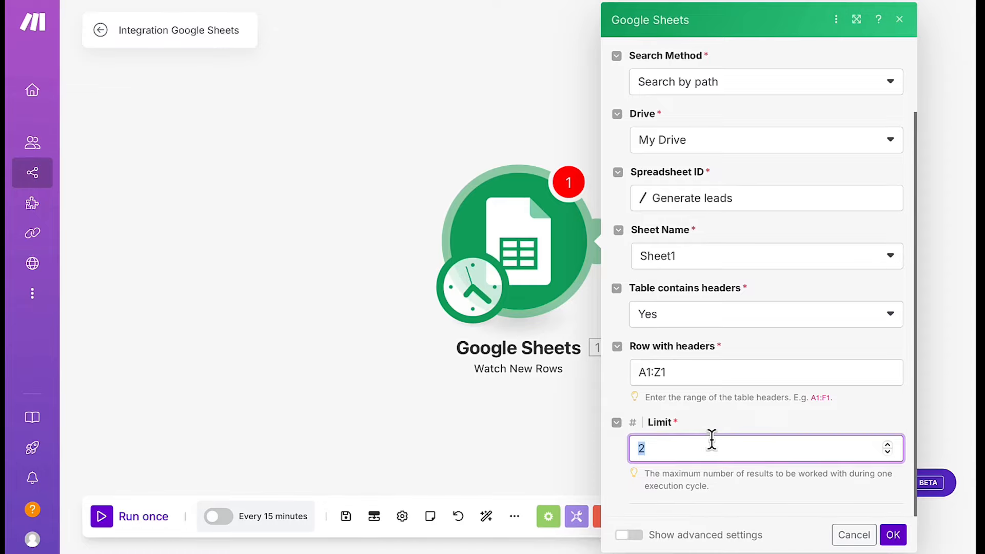
pyautogui.write('1')
pyautogui.click(890, 534)
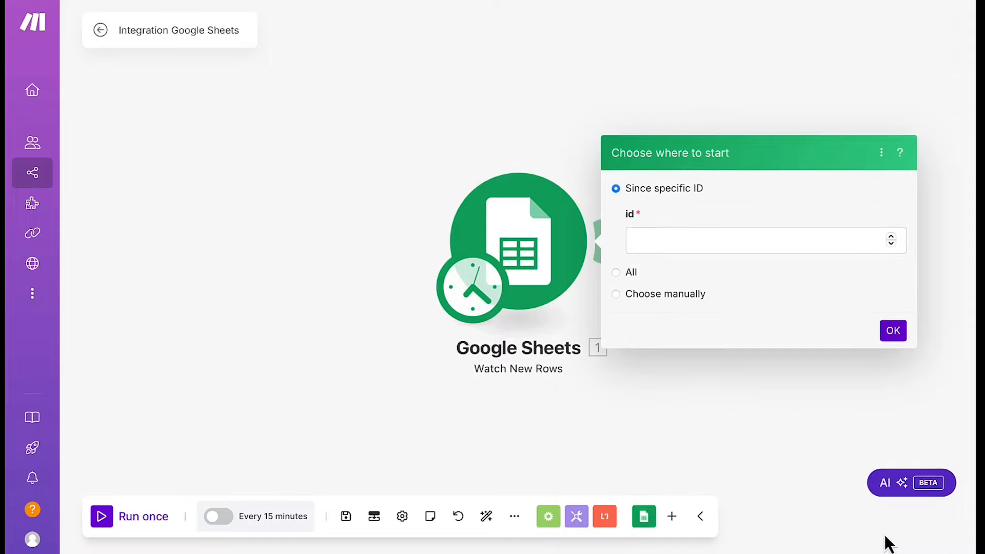
pyautogui.click(632, 273)
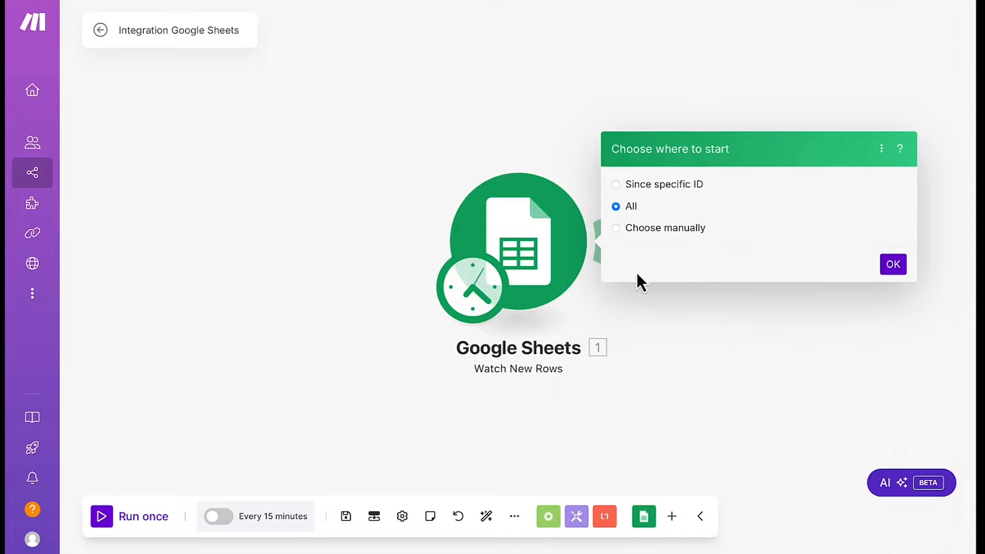
pyautogui.click(897, 267)
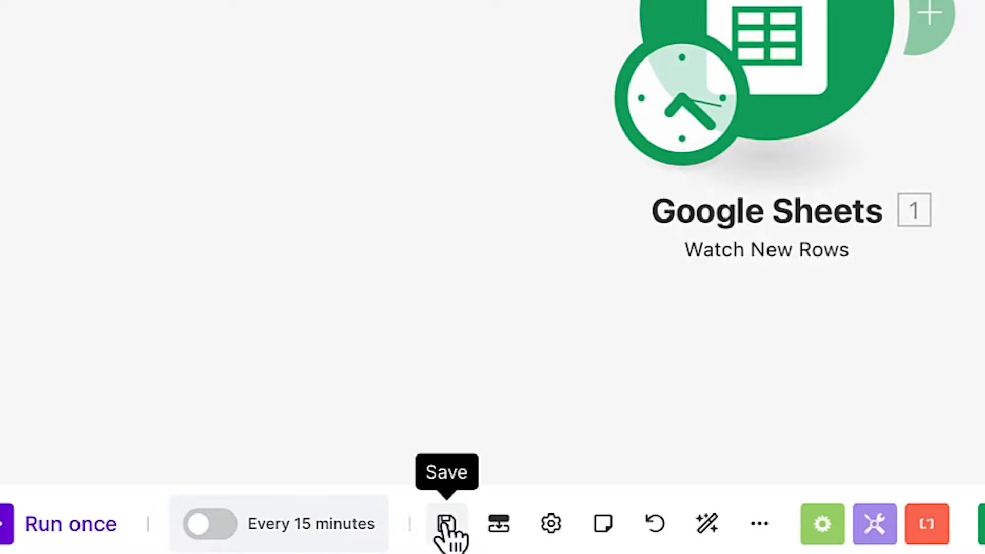
# - Save the scenario and activate its schedule at regular intervals of 60 minutes
pyautogui.click(445, 525)
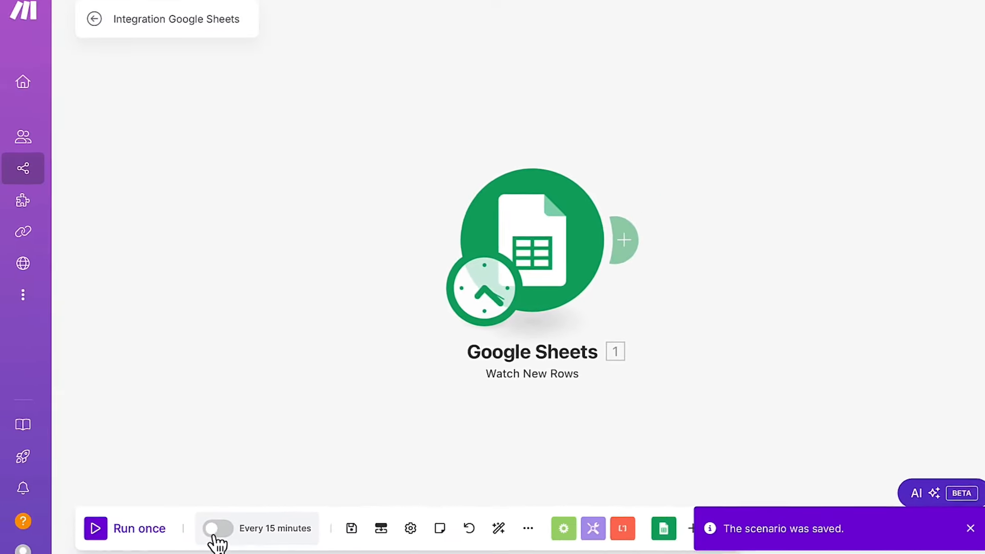
pyautogui.click(210, 529)
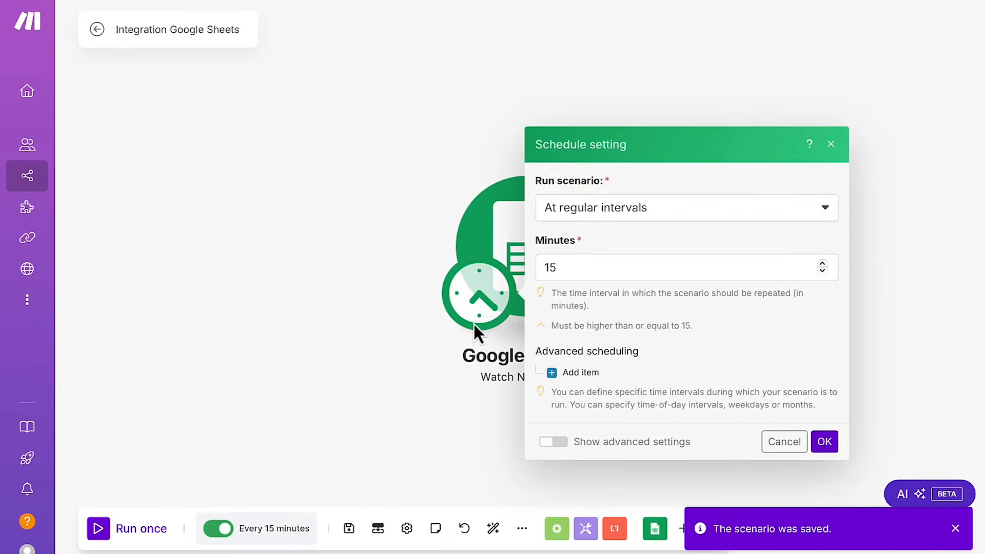
pyautogui.doubleClick(619, 272)
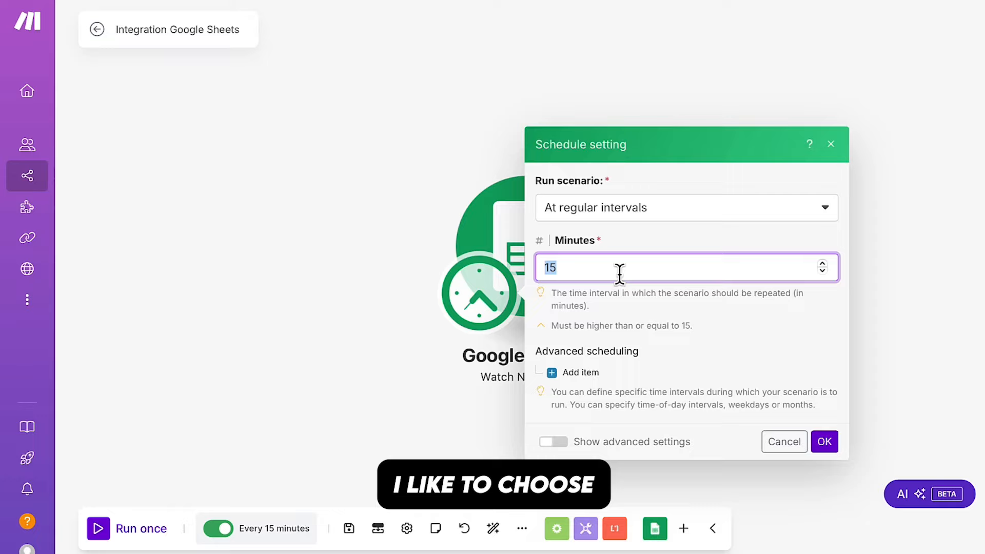
pyautogui.write('60')
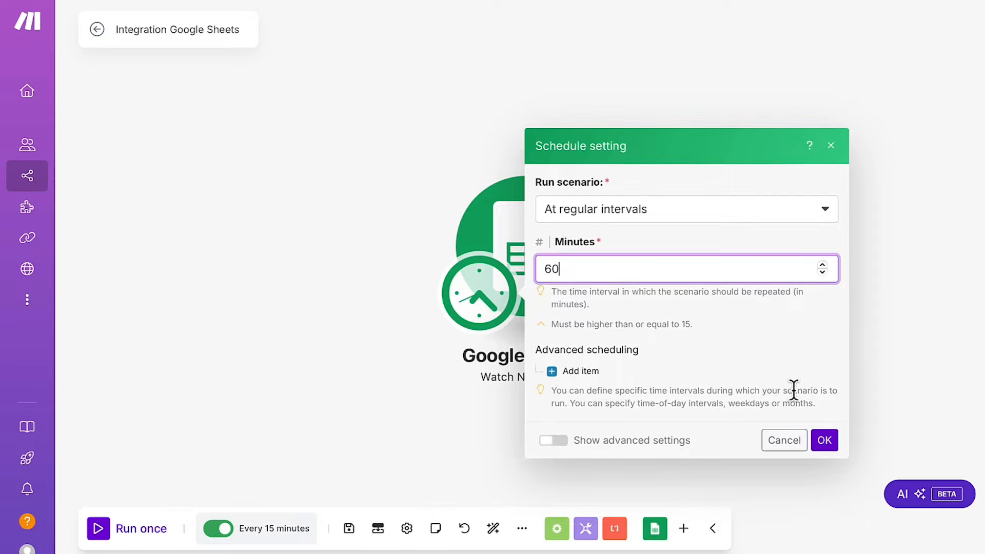
pyautogui.click(824, 441)
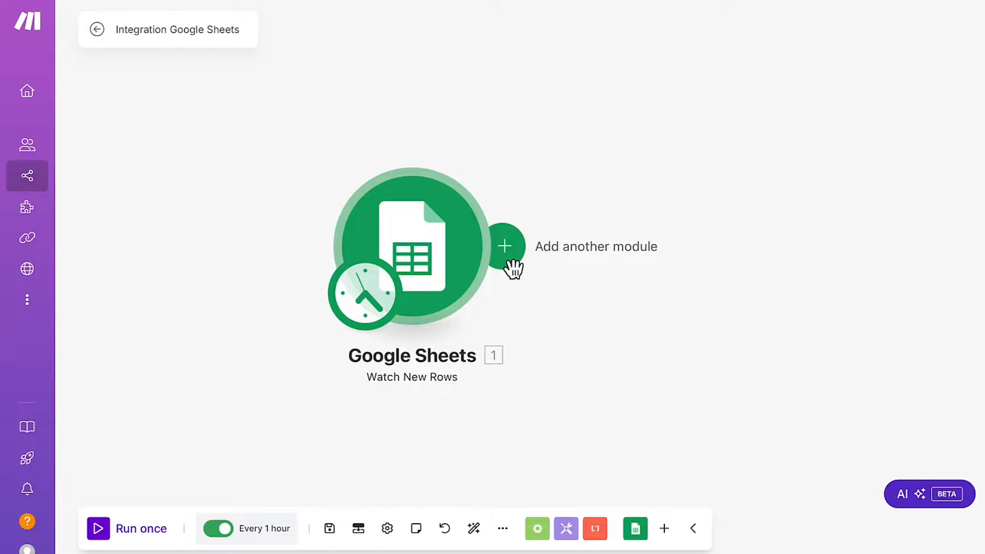
# - Add a Gmail Send an Email module after the Google Sheets trigger
pyautogui.click(511, 262)
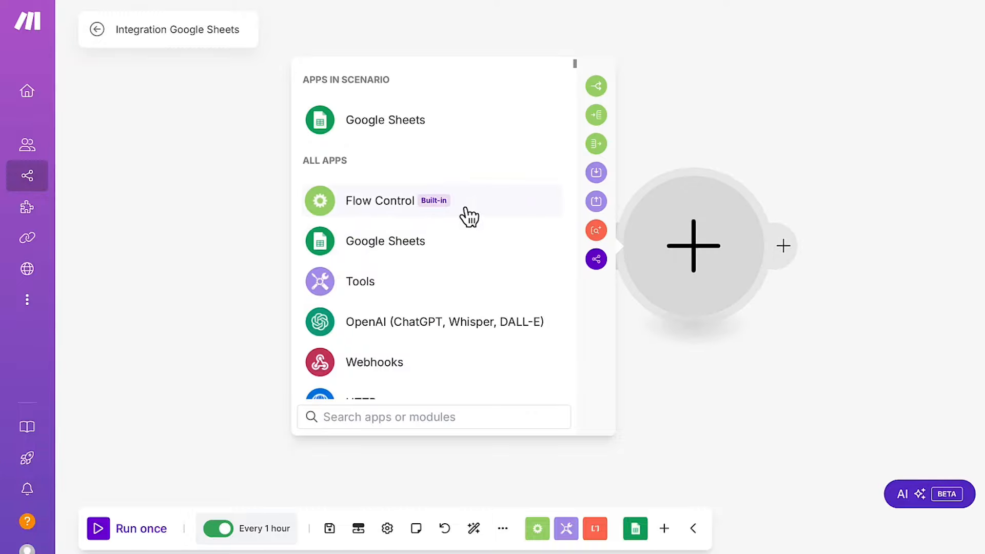
pyautogui.scroll(-2, 466, 211)
pyautogui.scroll(2, 466, 212)
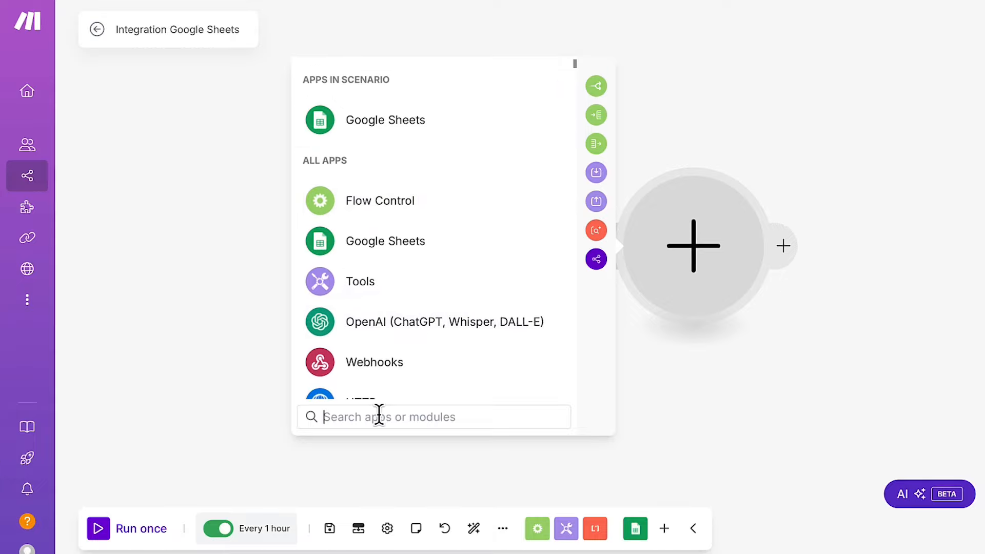
pyautogui.write('gmail')
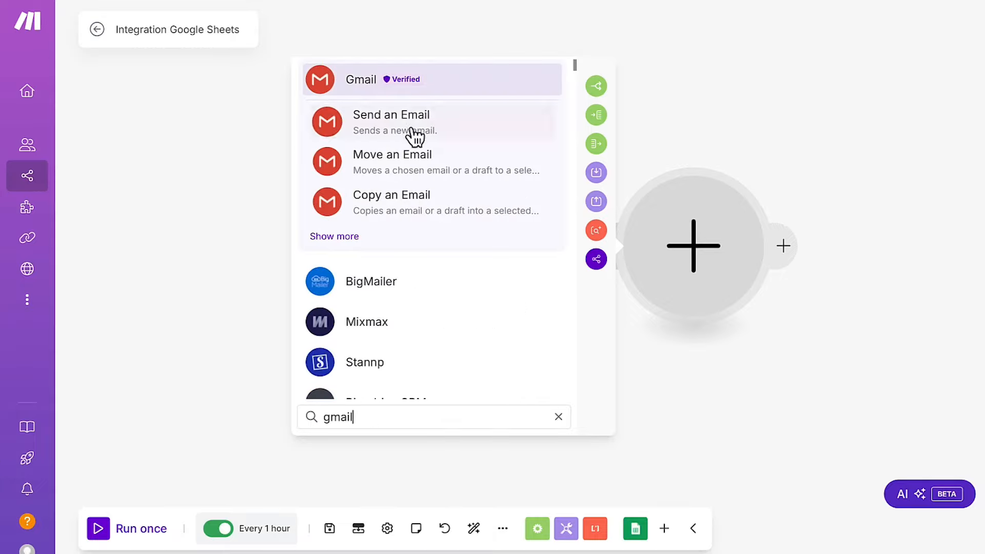
pyautogui.click(436, 137)
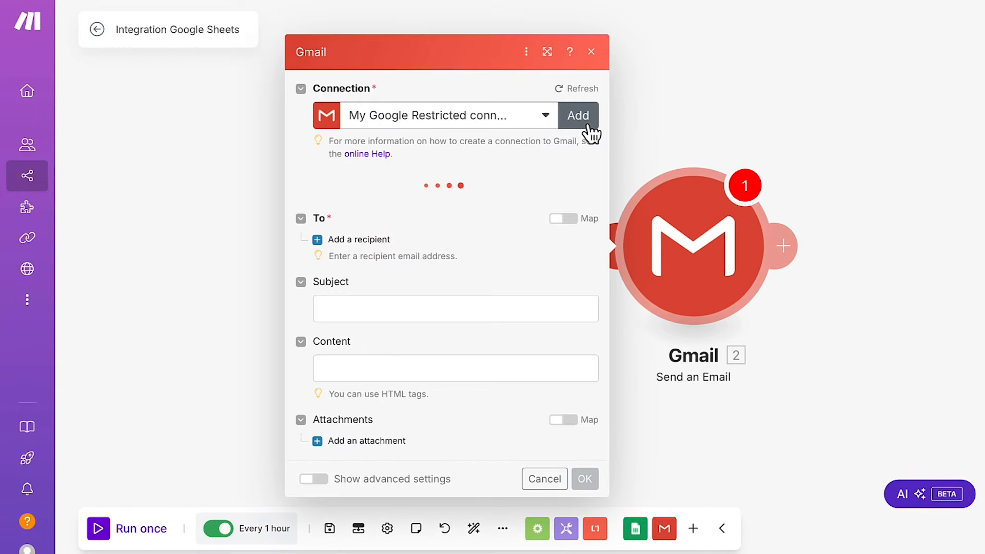
# - Add a recipient to the Gmail module and map its address to the E-mail (C) column
pyautogui.click(583, 110)
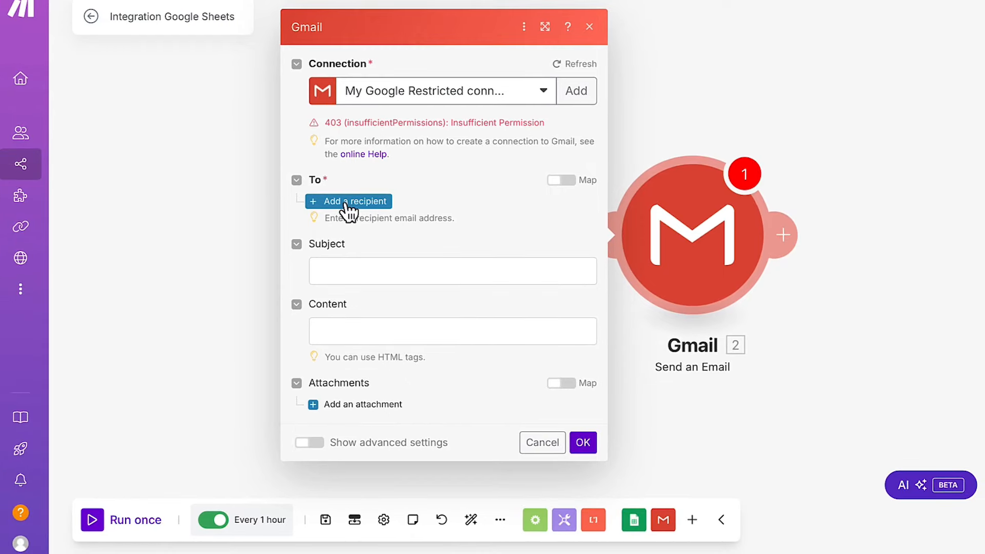
pyautogui.click(347, 204)
pyautogui.click(345, 214)
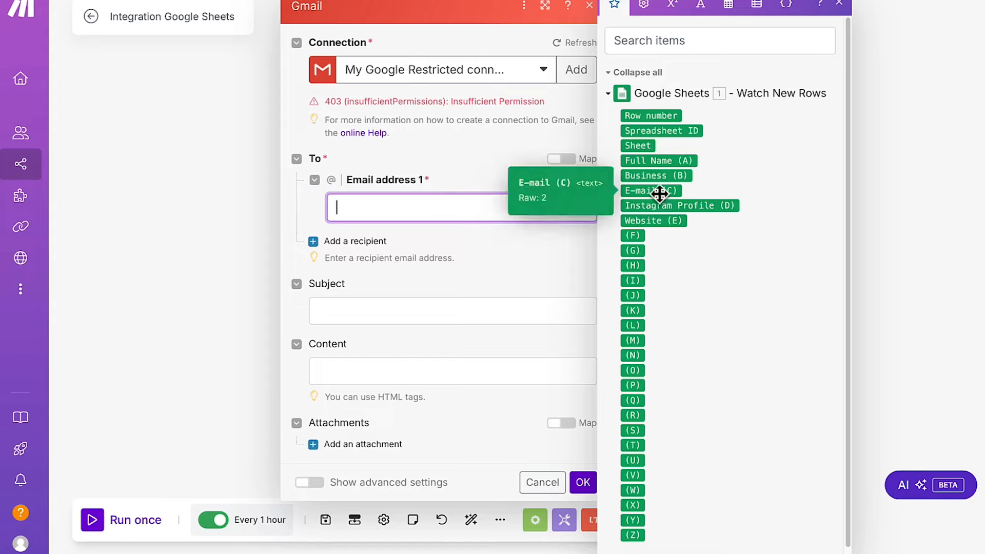
pyautogui.moveTo(660, 194); pyautogui.dragTo(509, 209)
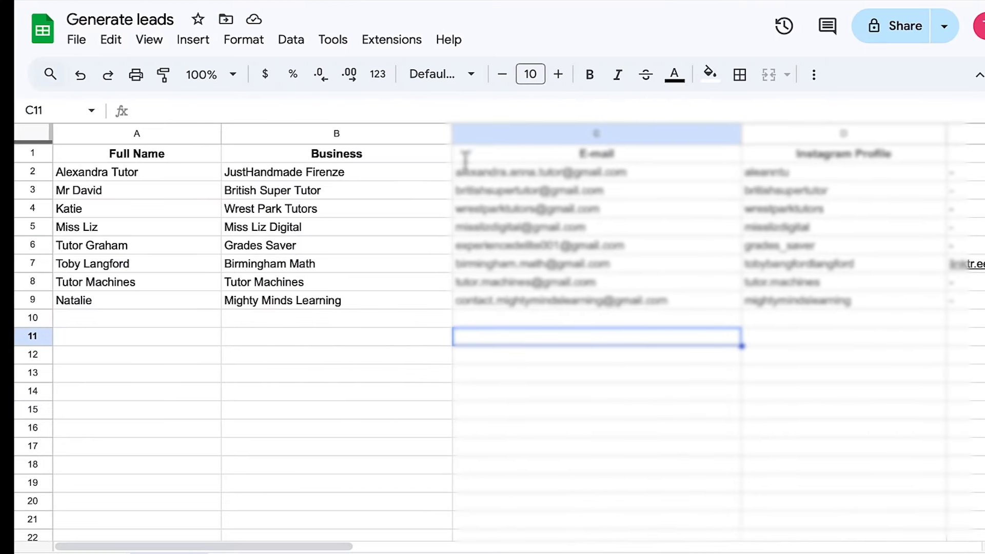
# - Switch to the Generate leads spreadsheet in Google Sheets and examine the first leads' entries in the E-mail column
pyautogui.click(437, 177)
pyautogui.click(29, 174)
pyautogui.click(620, 173)
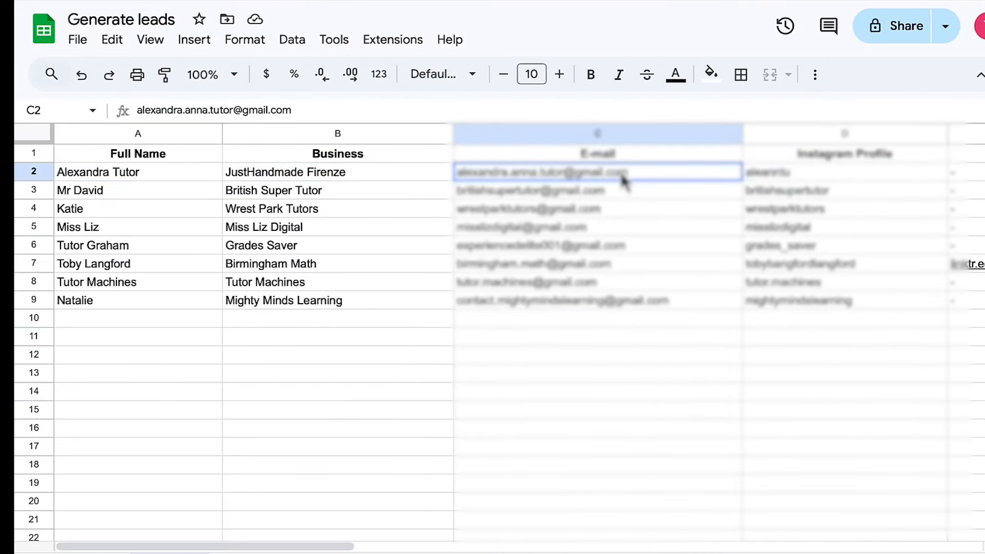
pyautogui.click(655, 197)
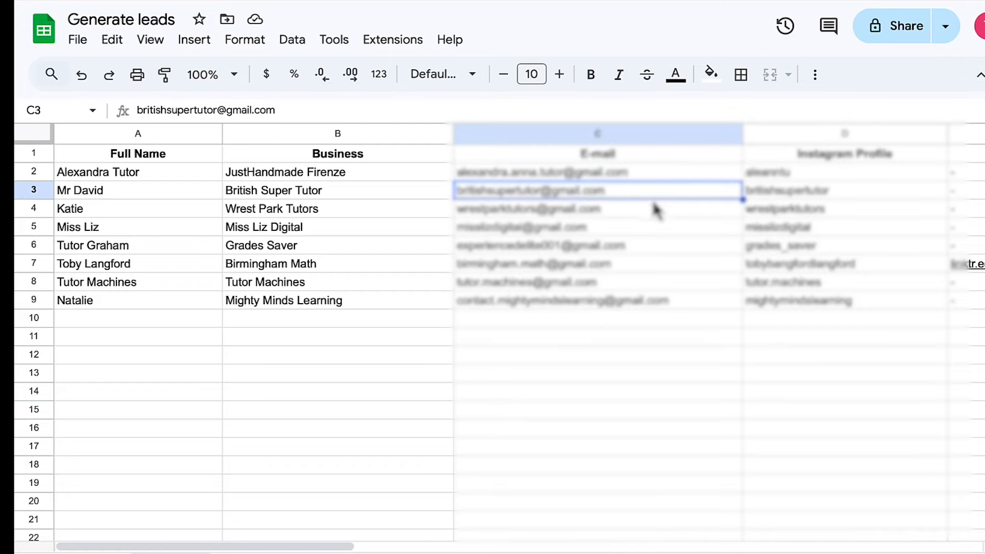
pyautogui.click(649, 210)
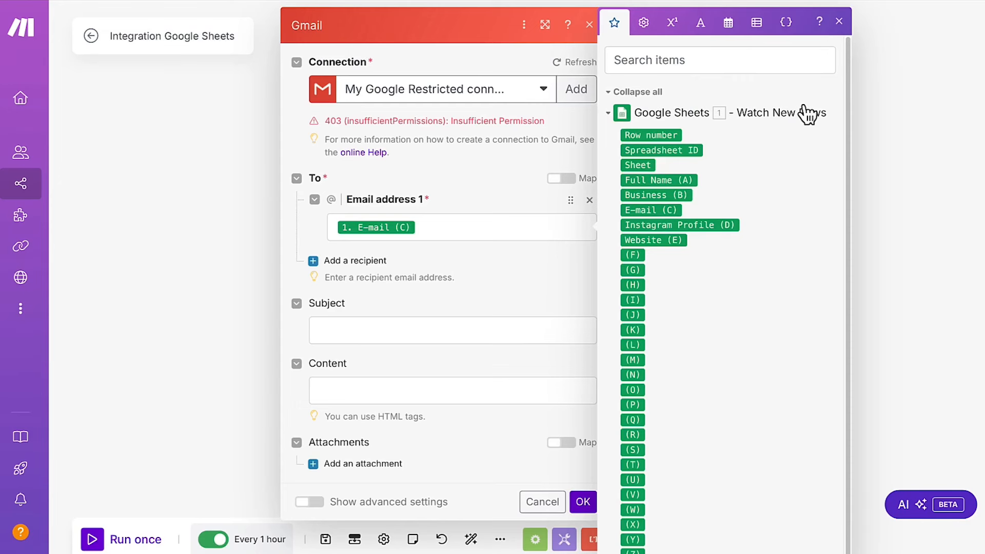
# - Back in the Make scenario, set the email subject to "Question about" followed by the mapped Business (B) value
pyautogui.click(833, 27)
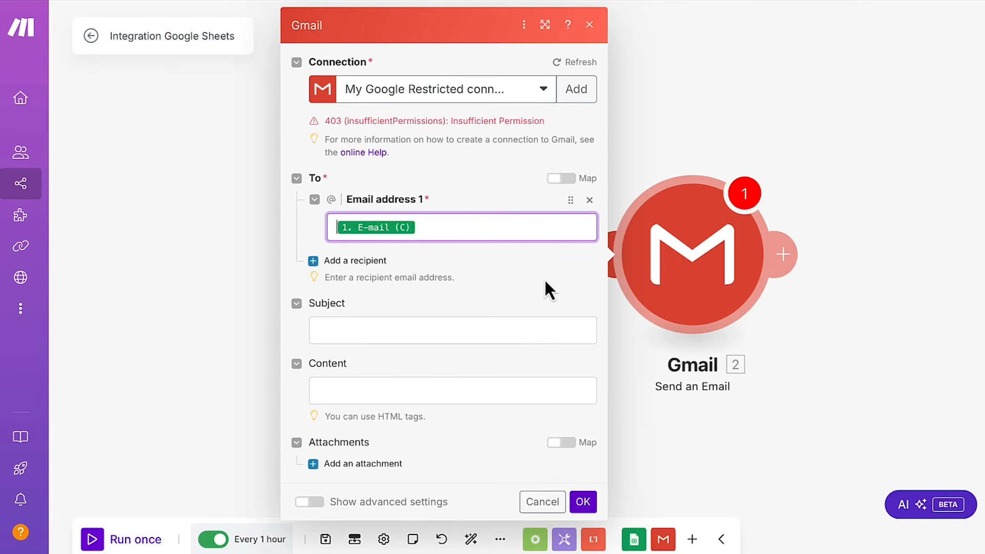
pyautogui.click(411, 332)
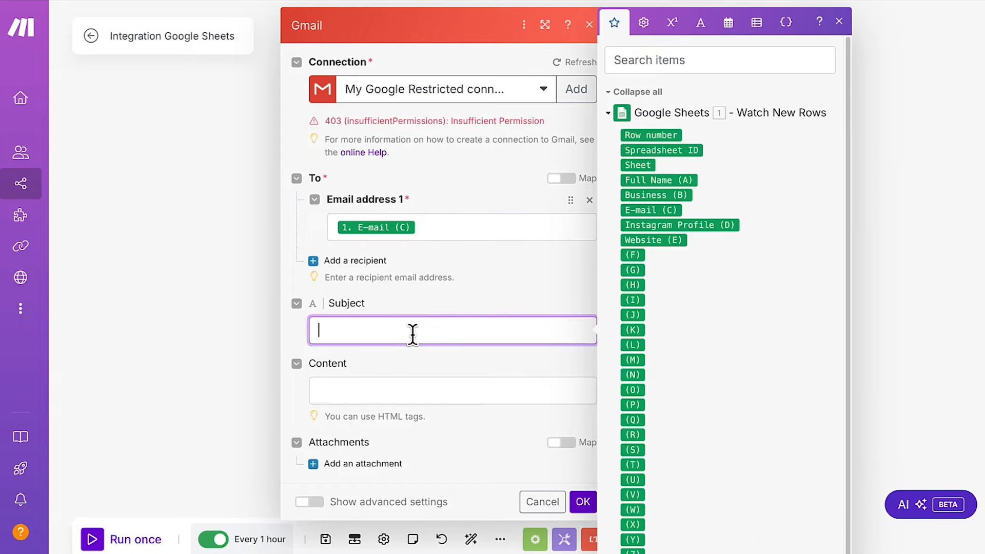
pyautogui.click(392, 393)
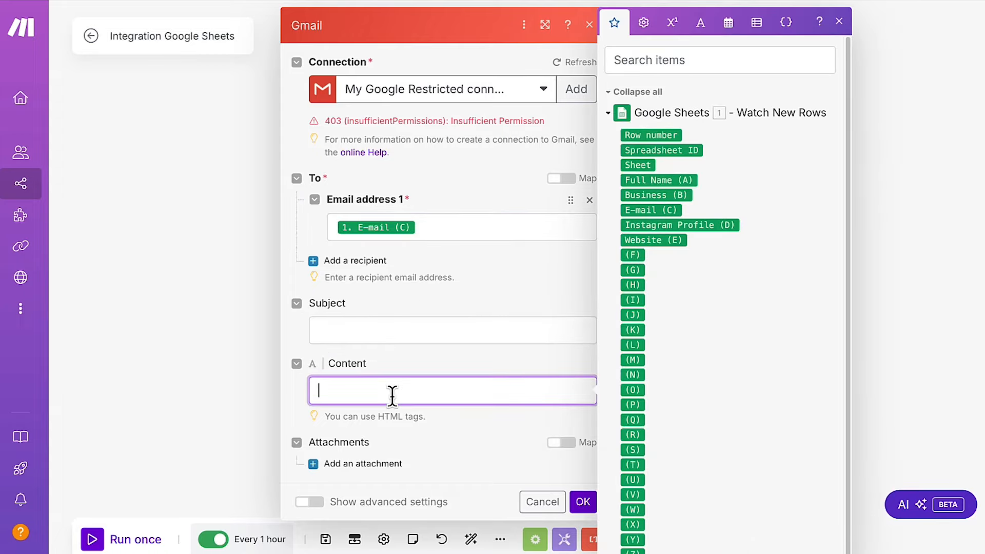
pyautogui.click(492, 266)
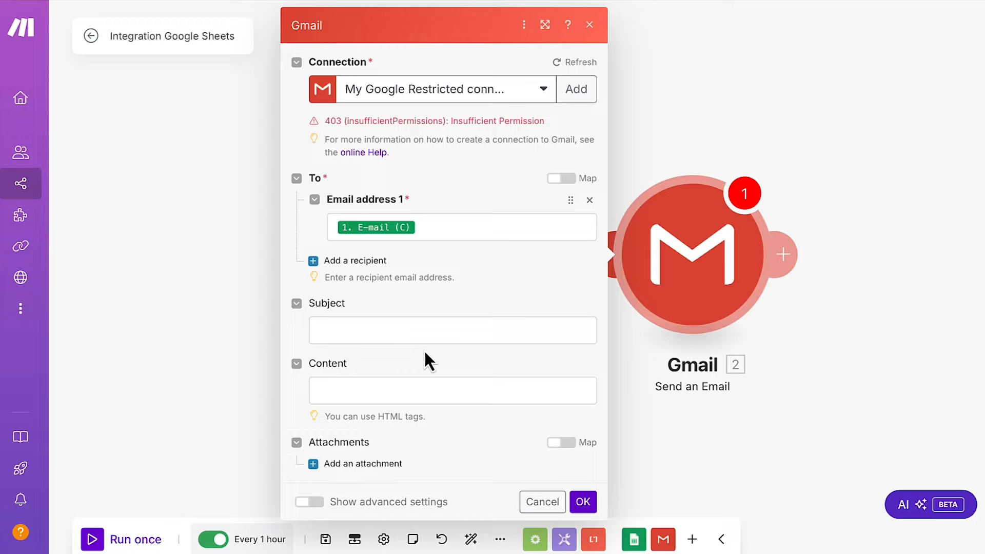
pyautogui.click(425, 332)
pyautogui.write('Question about')
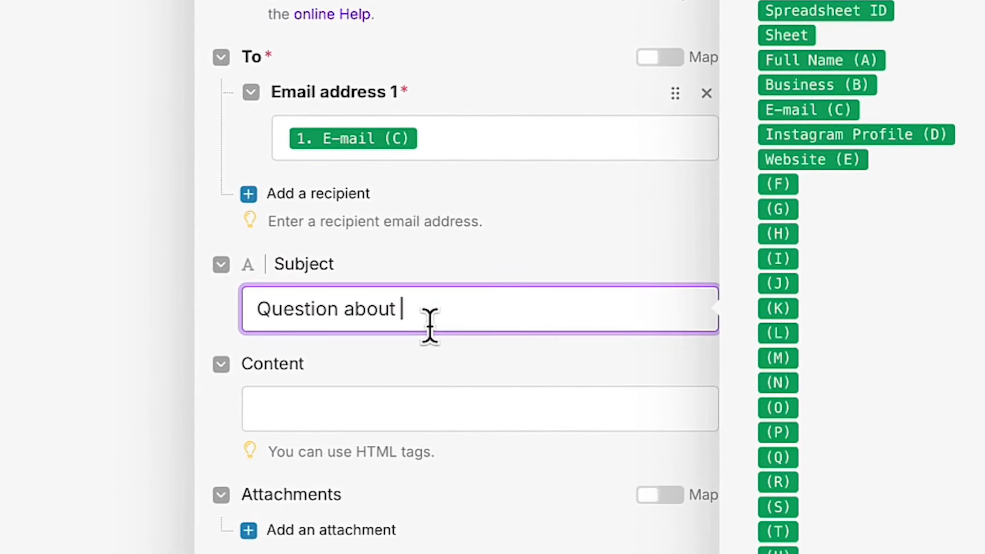
pyautogui.moveTo(815, 87); pyautogui.dragTo(518, 308)
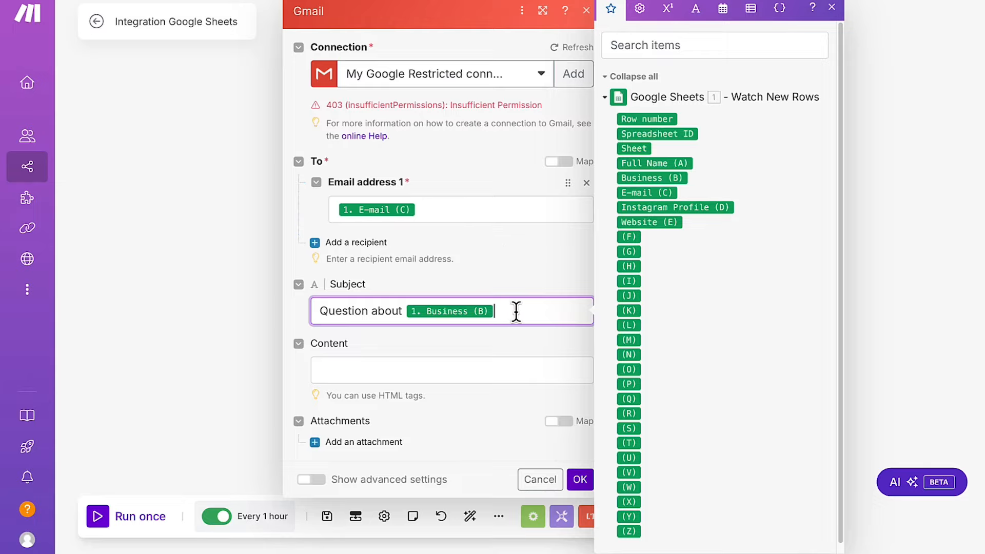
# - Enter "Are still looking for new clients." as the email content and close the mapping list
pyautogui.click(484, 370)
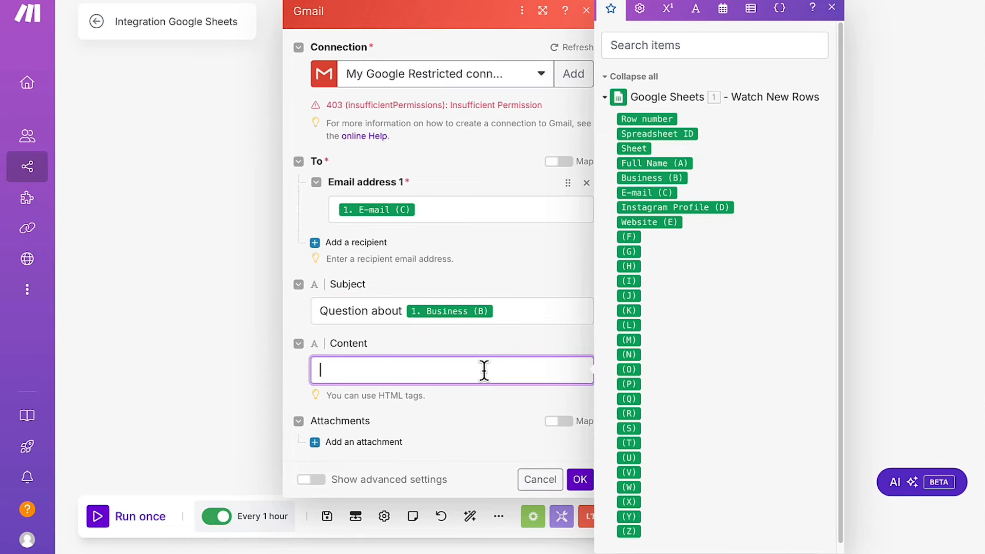
pyautogui.write('Are yo')
pyautogui.write('ill looking for new clients.')
pyautogui.click(832, 7)
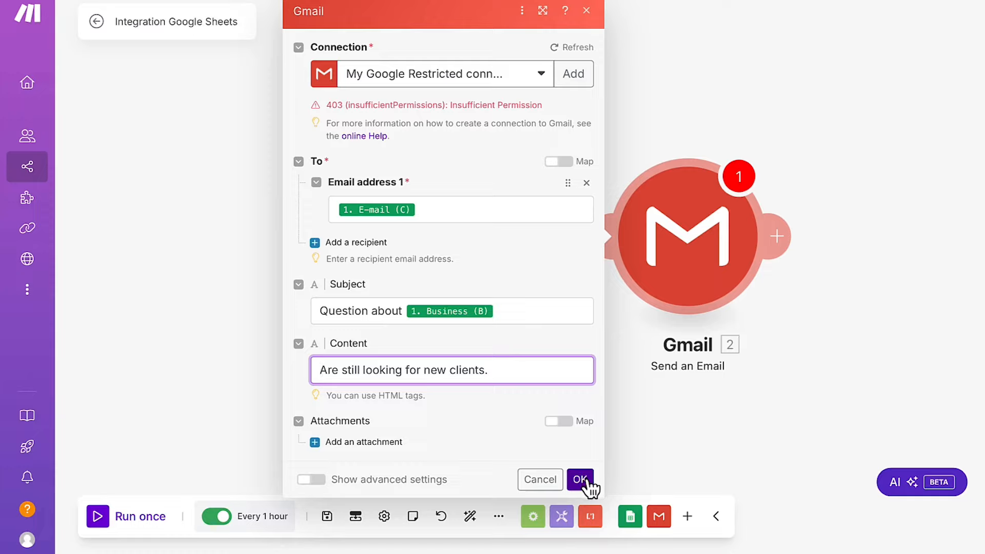